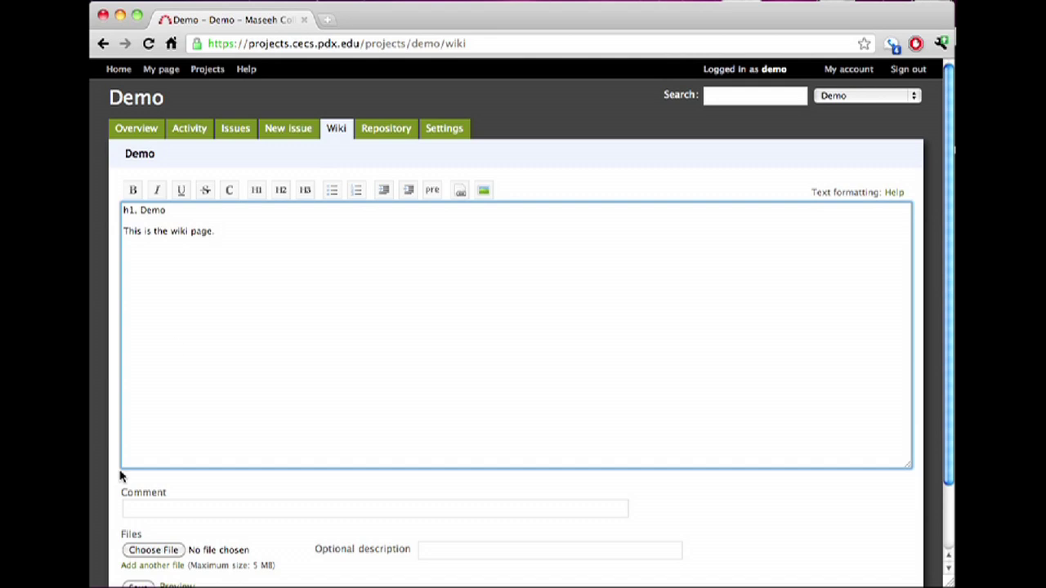
- Save the Demo wiki page and reopen it for editing
left_click(137, 512)
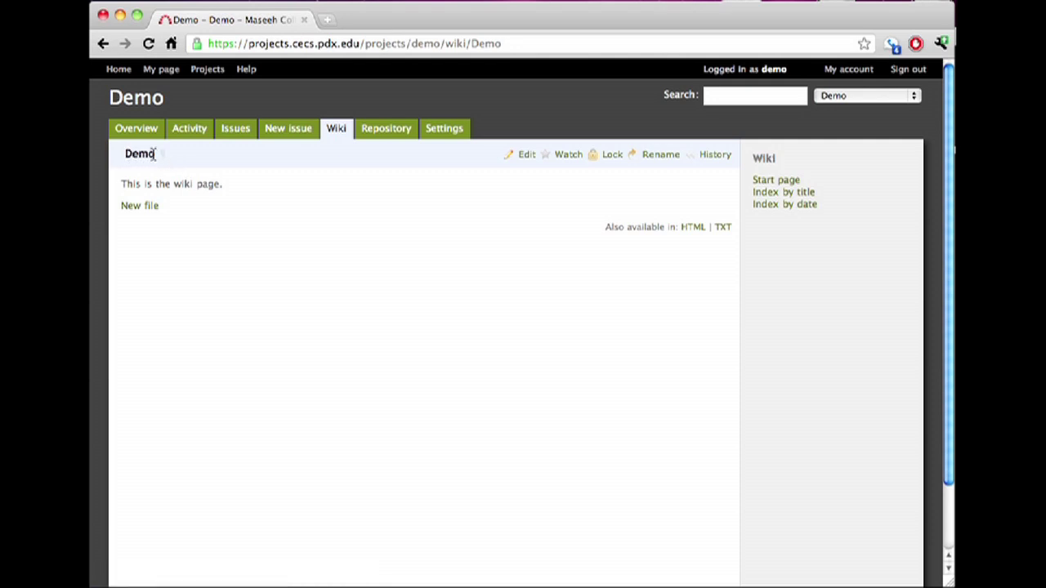
left_click(526, 157)
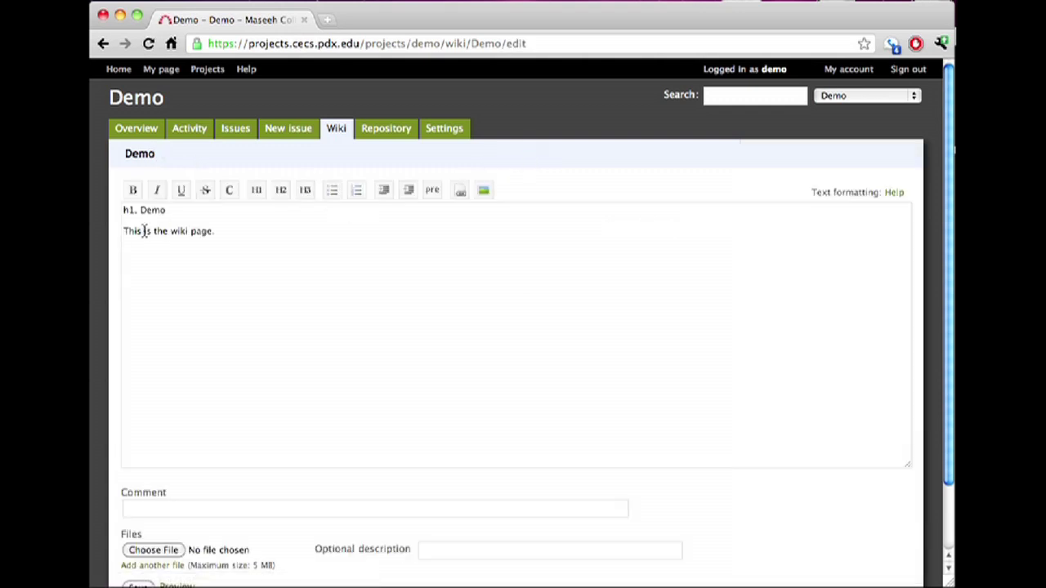
left_click(184, 207)
left_click(236, 237)
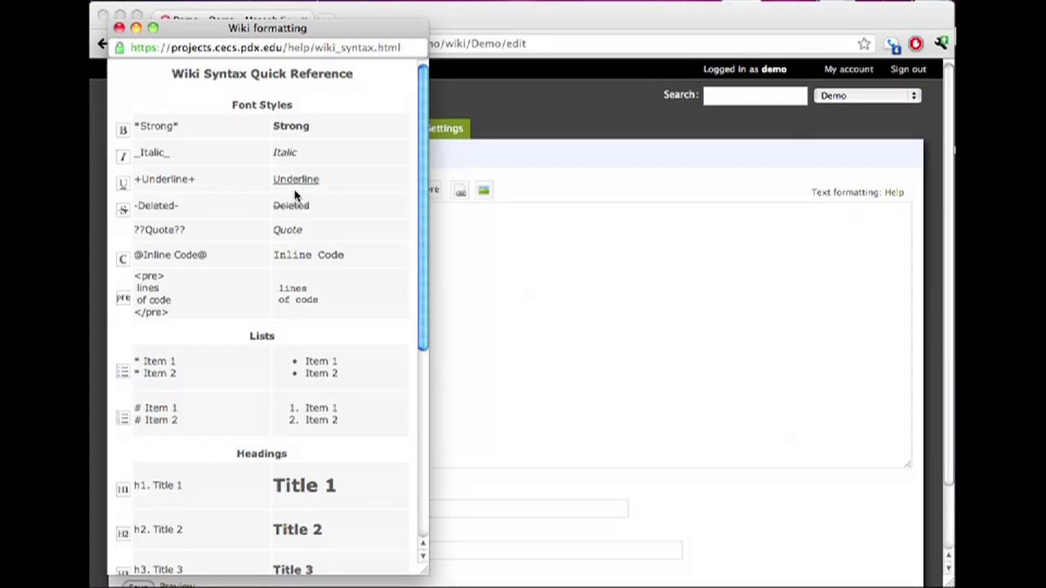
key("alt+super+i")
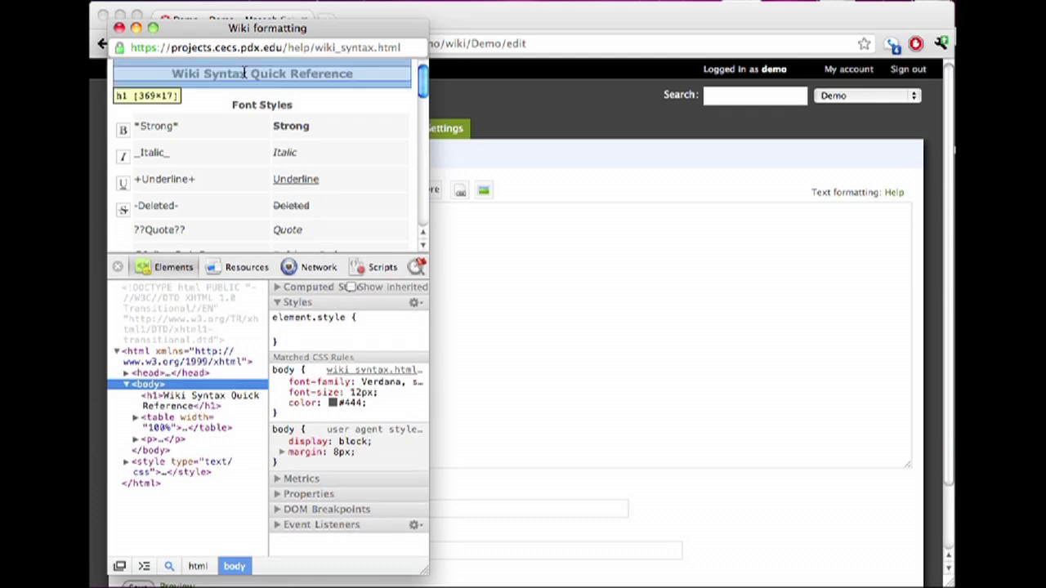
left_click(120, 29)
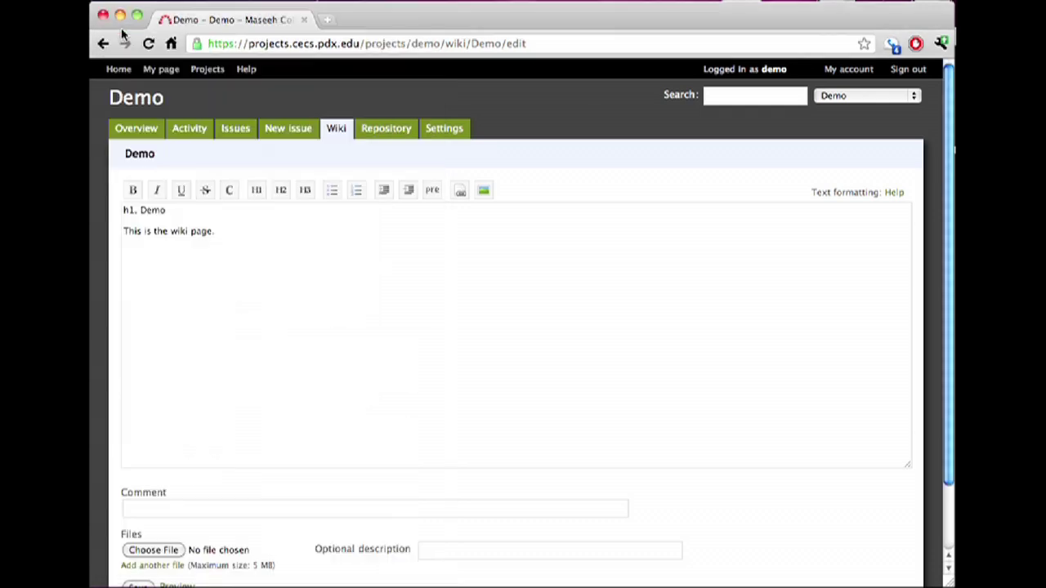
left_click(232, 235)
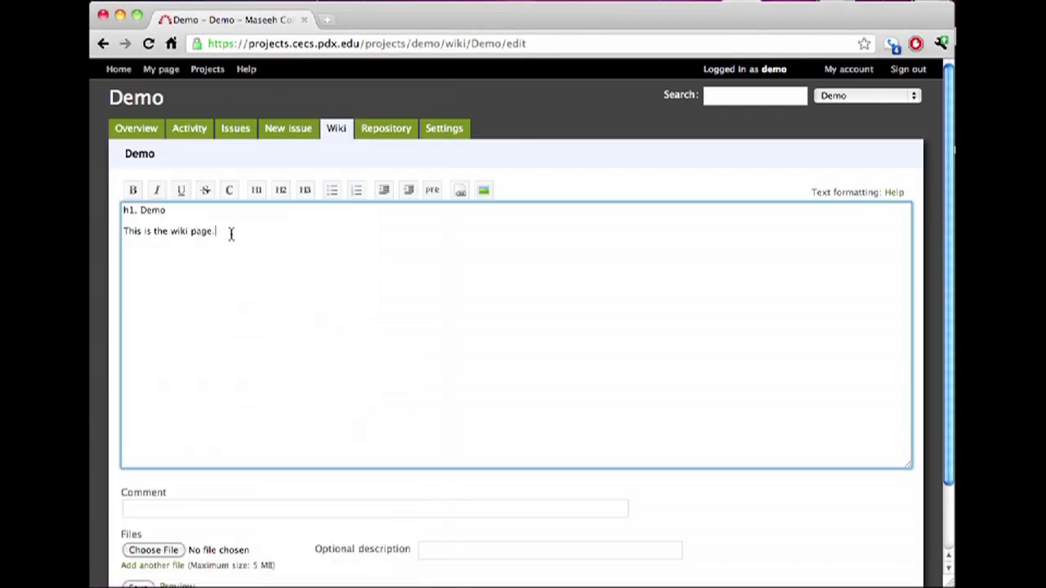
- Open the text formatting help and look through the wiki syntax quick reference down to the inline images section
left_click(894, 193)
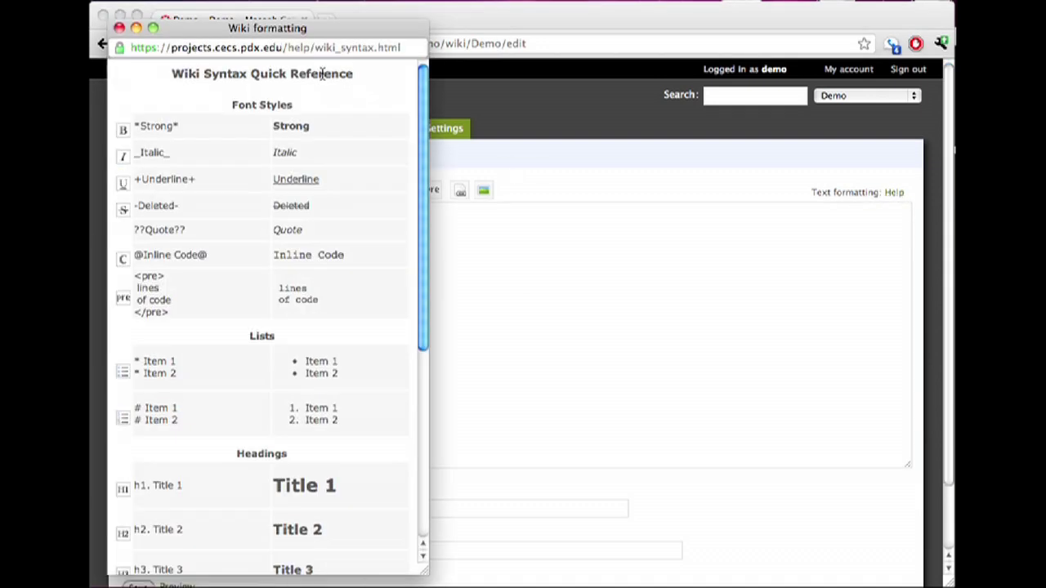
left_click_drag(309, 37, 339, 18)
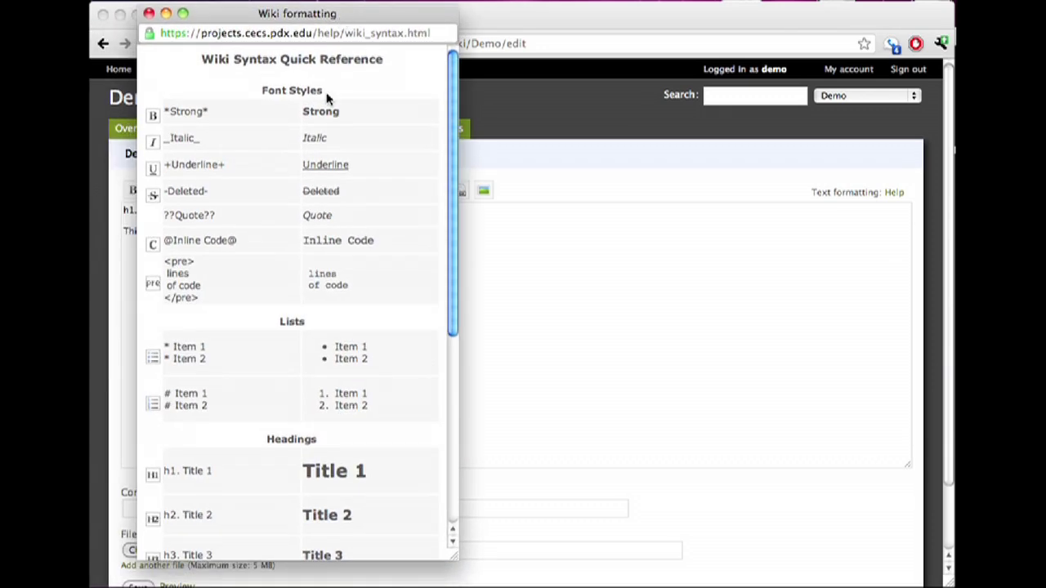
scroll(324, 229, "down", 5)
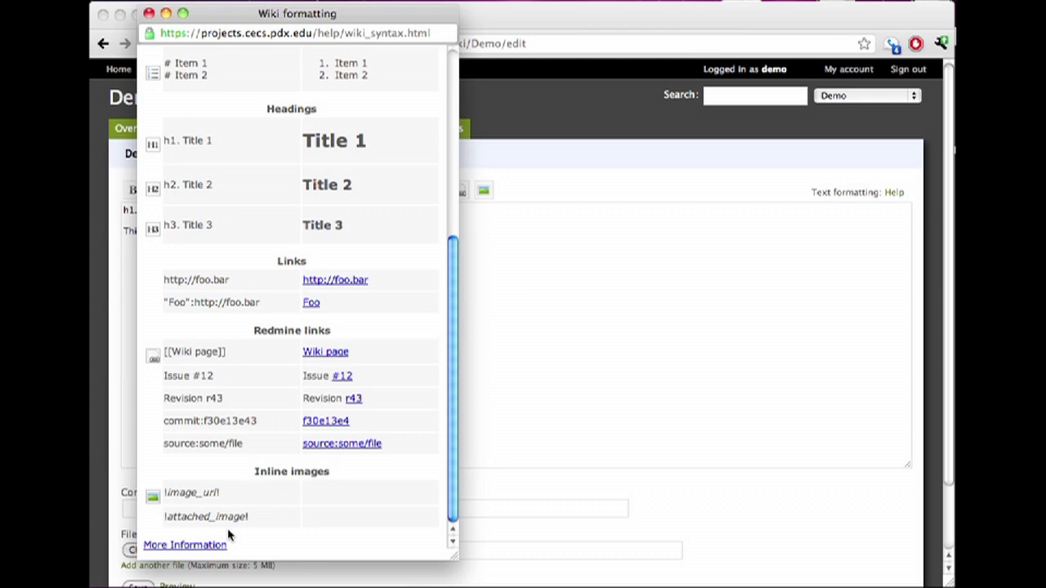
- Read through the detailed wiki formatting reference, from Redmine links to the table of content syntax, and close it
left_click(184, 545)
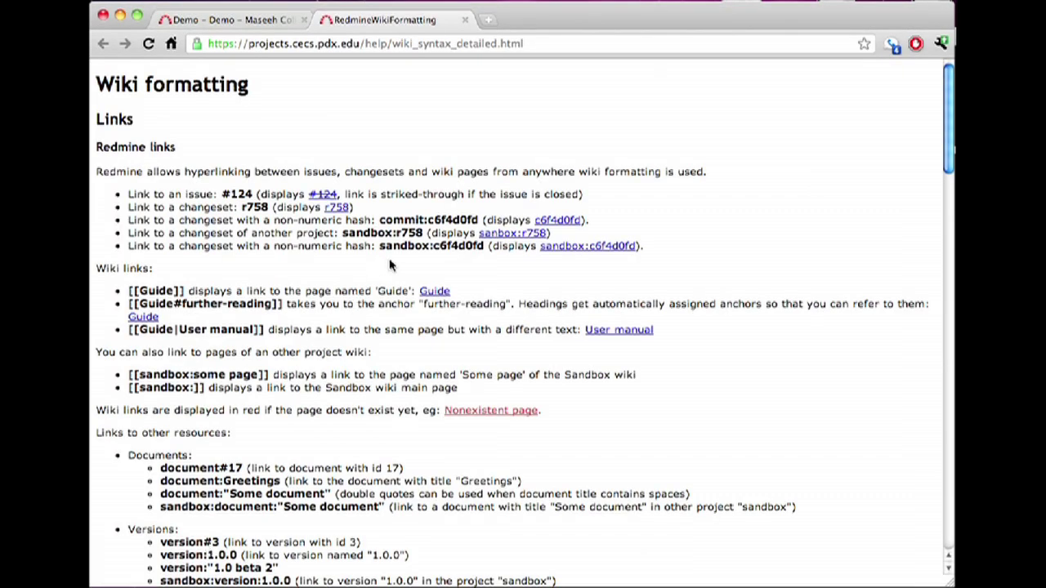
scroll(413, 261, "down", 1)
scroll(413, 262, "down", 10)
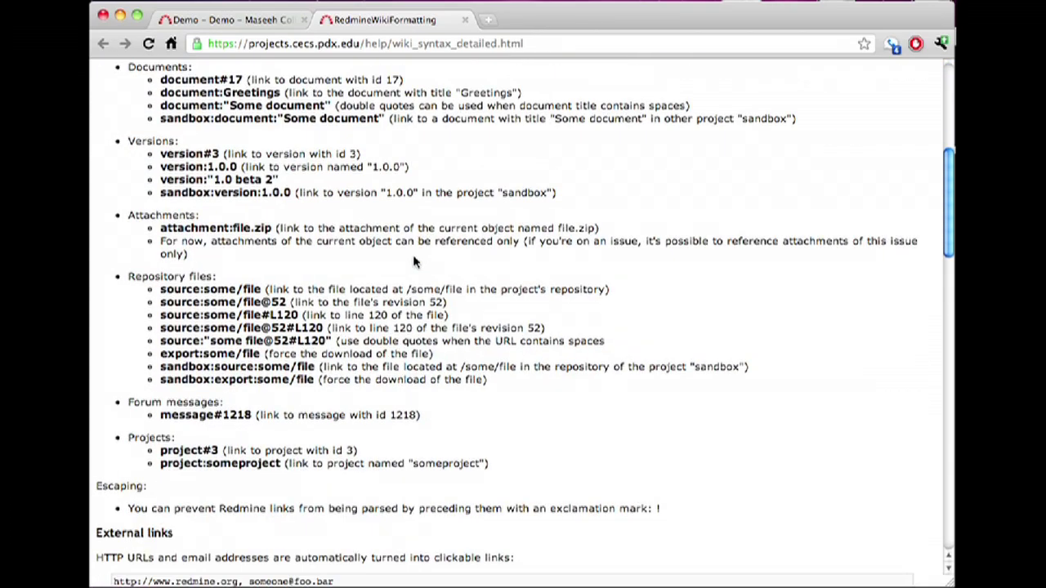
scroll(413, 262, "down", 8)
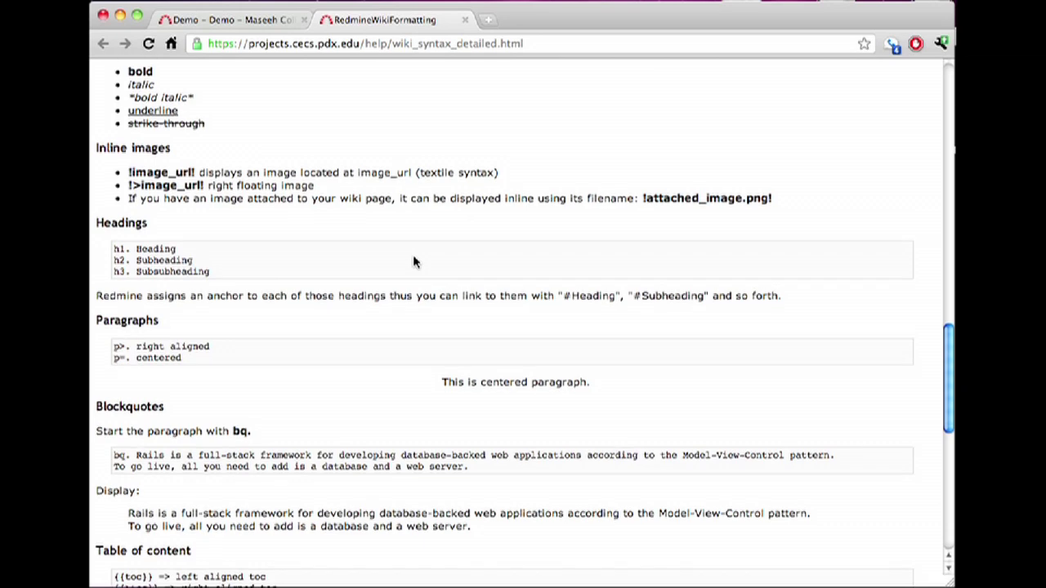
scroll(413, 261, "down", 3)
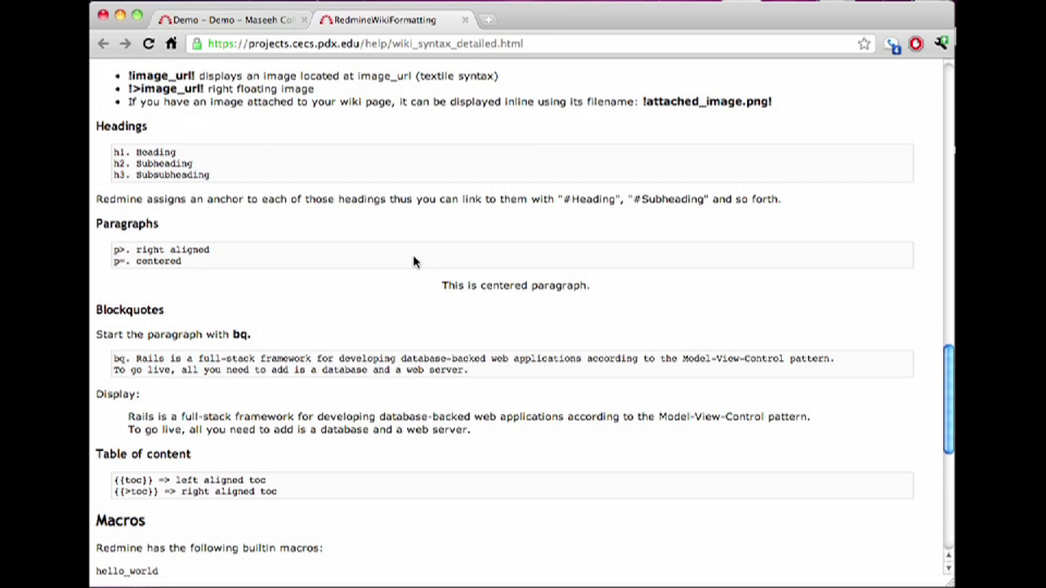
left_click(465, 20)
- Add the bulleted wiki link "* [[Next Page]]" below the Demo page's sentence and save the page
left_click(294, 236)
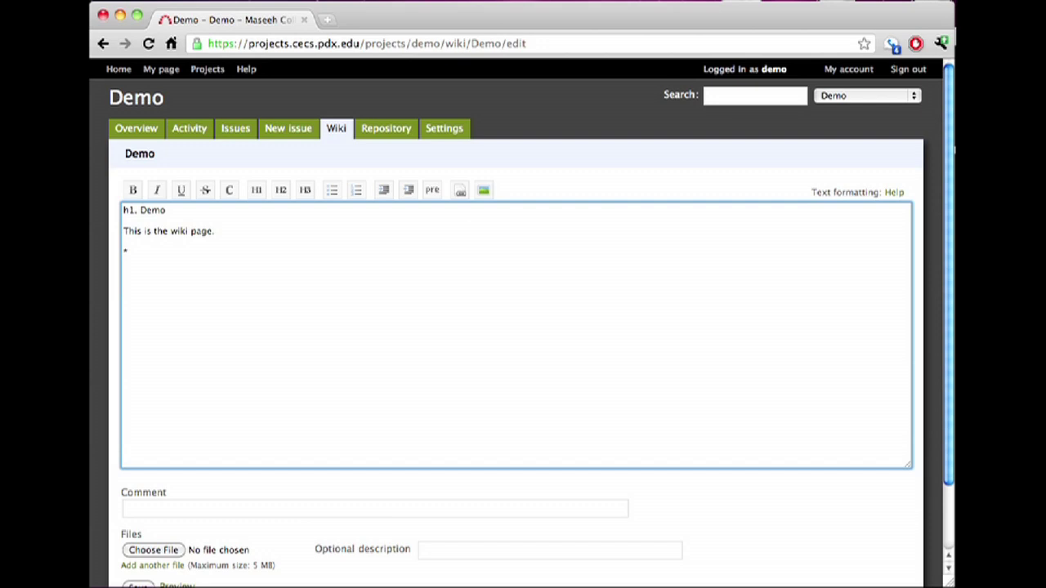
type("* [[Next Page]]")
scroll(169, 455, "down", 2)
left_click(137, 507)
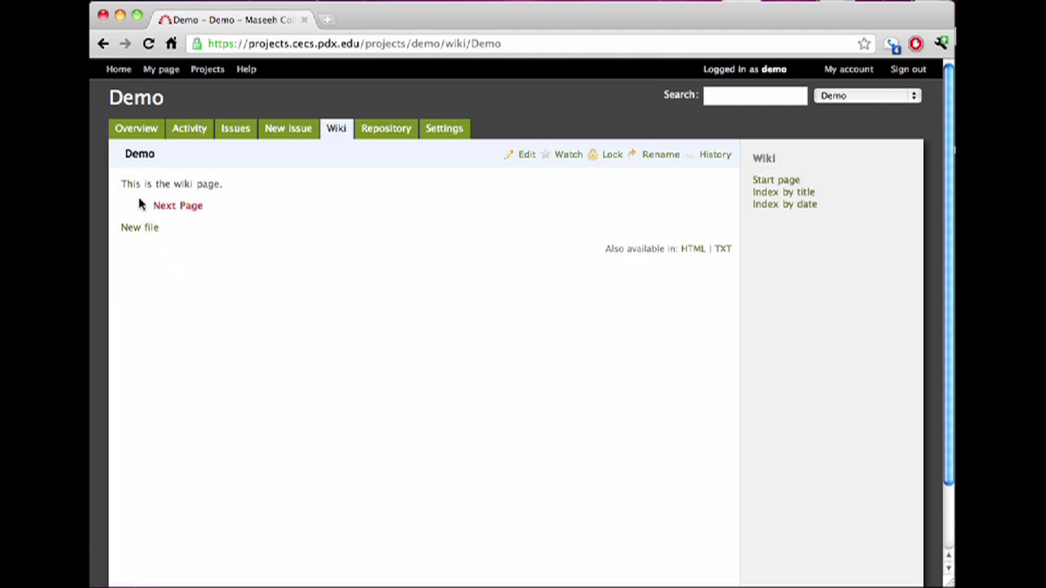
- Follow the Next Page link on the Demo wiki page and look over the new page's editing form
left_click(181, 213)
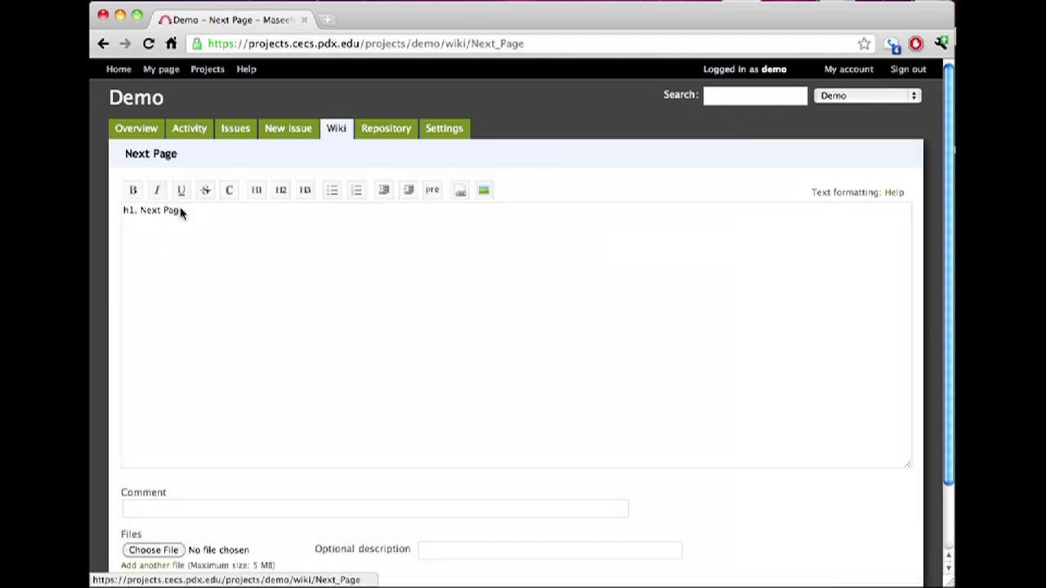
left_click(194, 211)
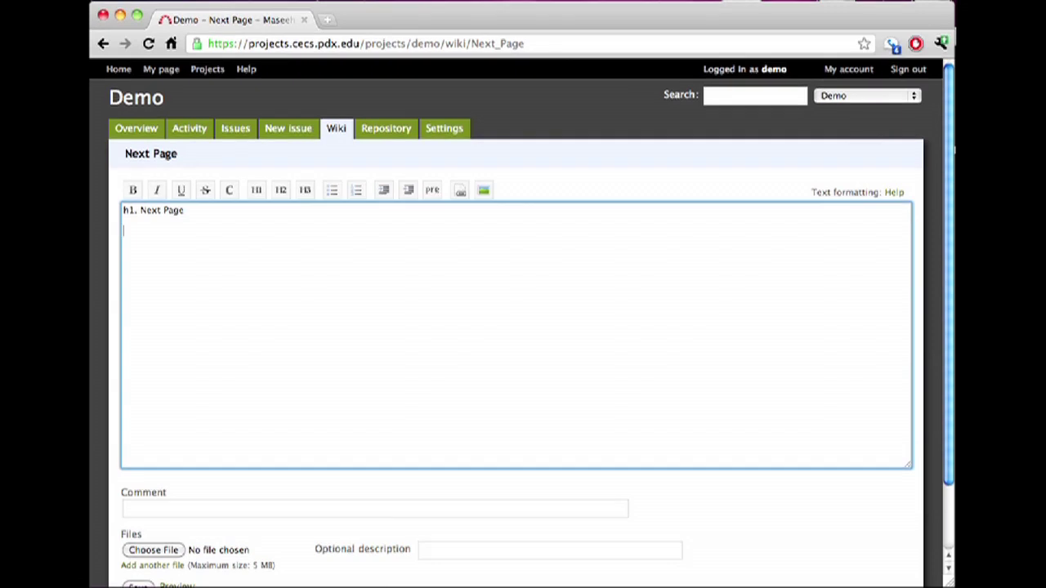
scroll(522, 327, "down", 2)
scroll(521, 327, "up", 2)
- Open the Add Wiki Module feature from the project's issues and start updating it
left_click(280, 136)
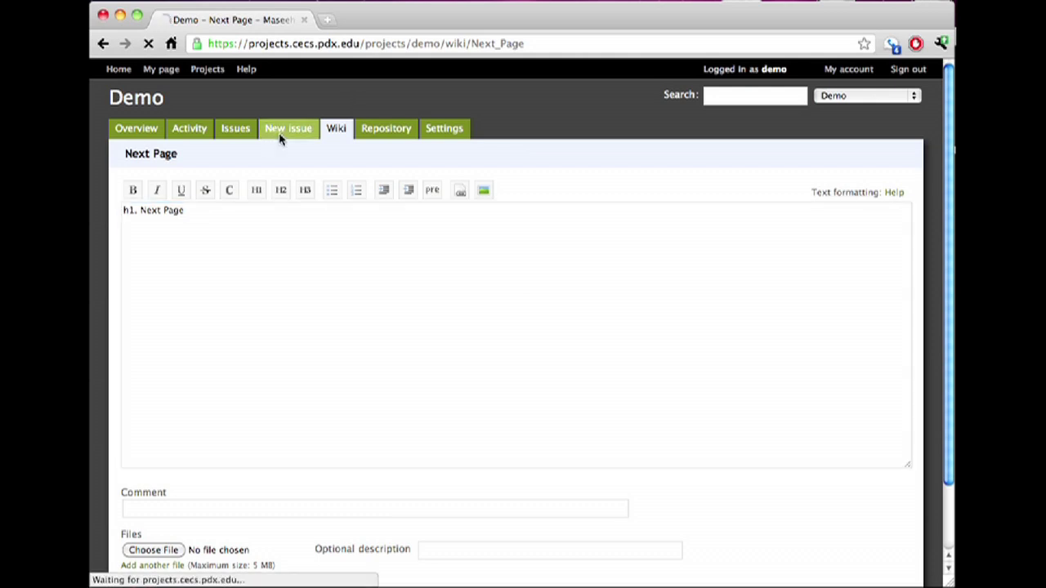
left_click(233, 135)
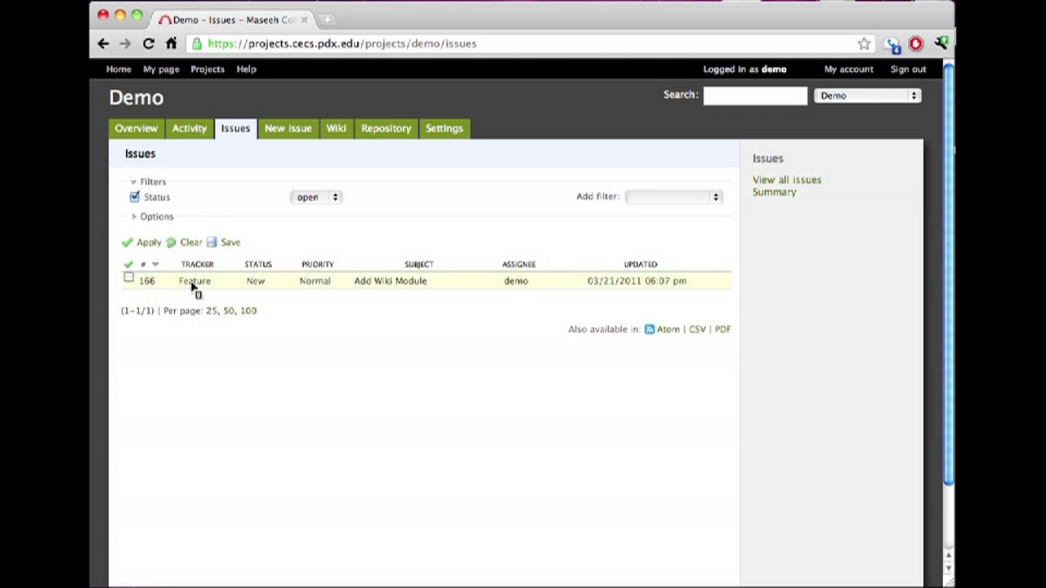
left_click(146, 282)
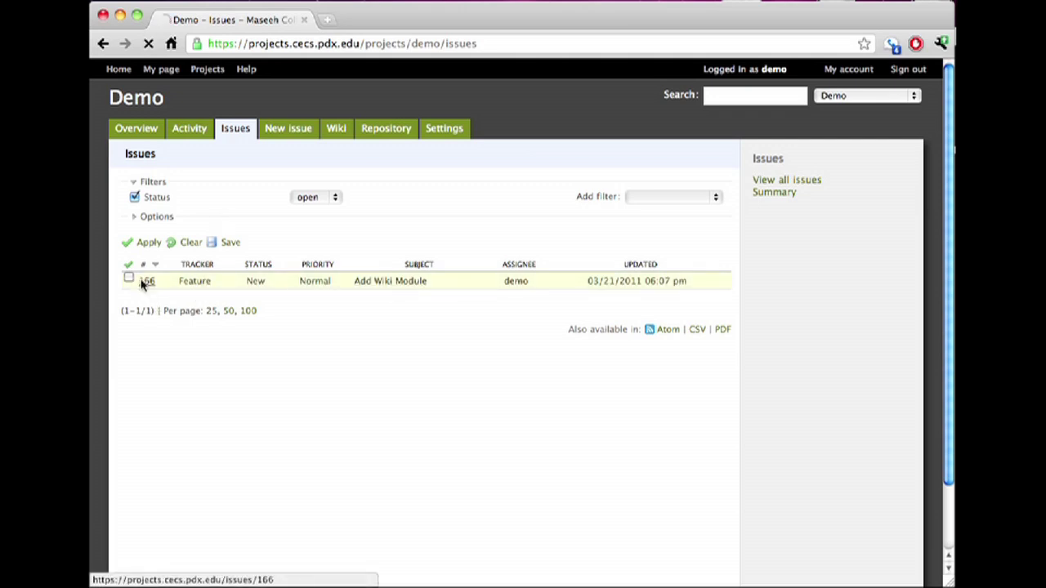
scroll(314, 287, "down", 2)
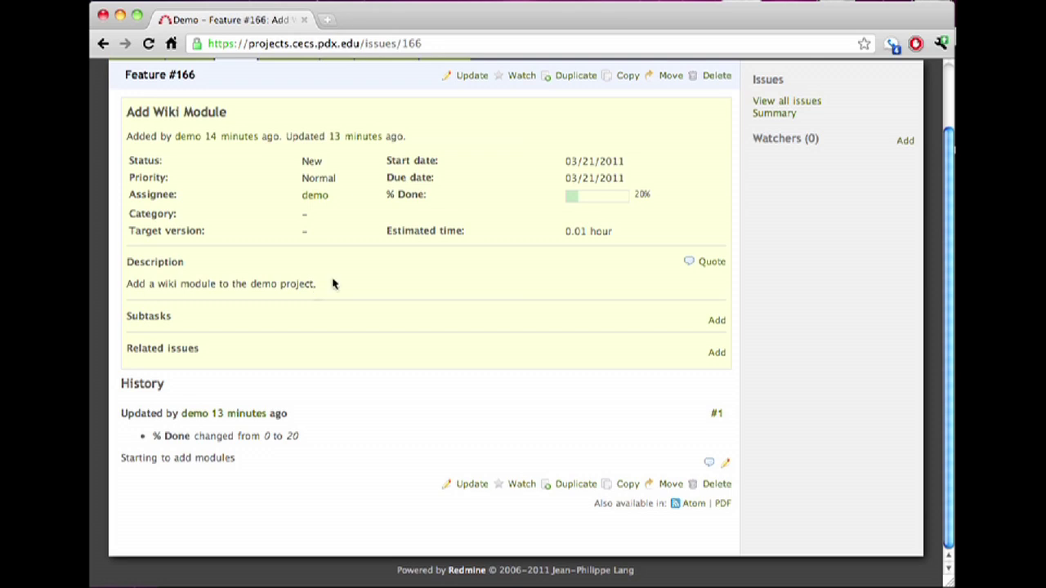
left_click(472, 75)
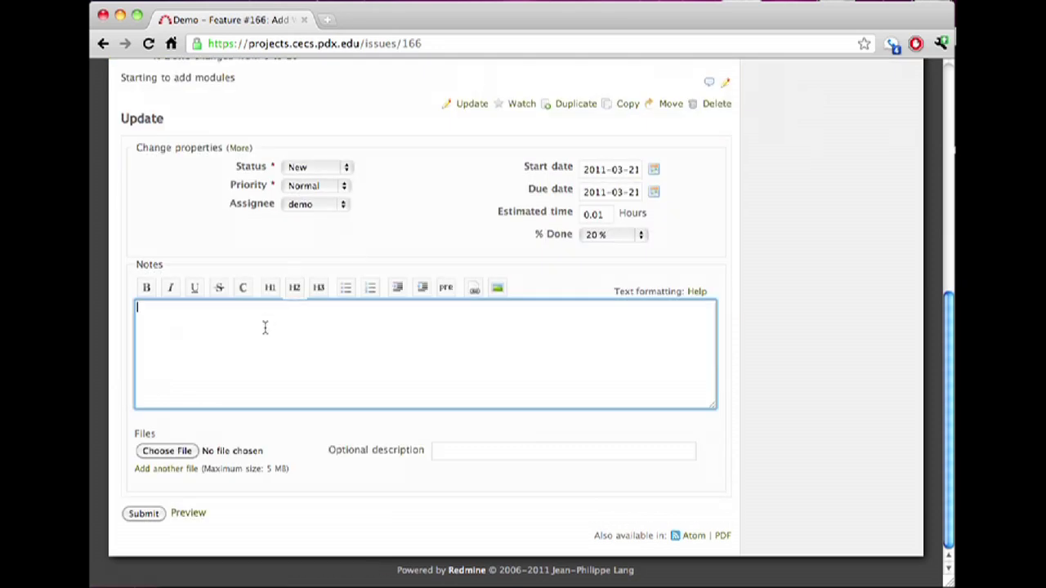
- Enter the note "Added a wiki module." and set the issue's % Done to 50 %
type("Added a wiki module.")
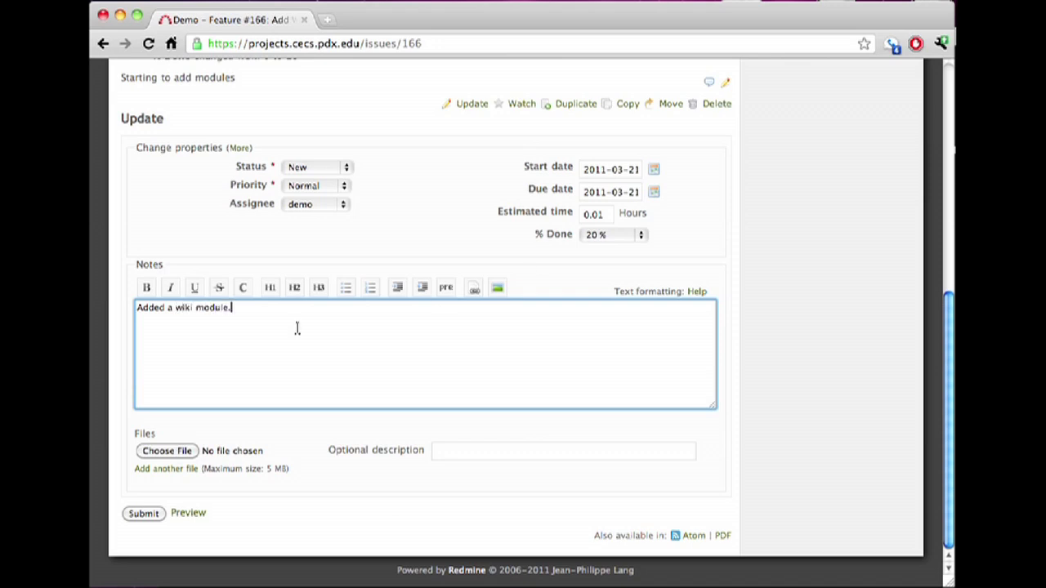
left_click(609, 235)
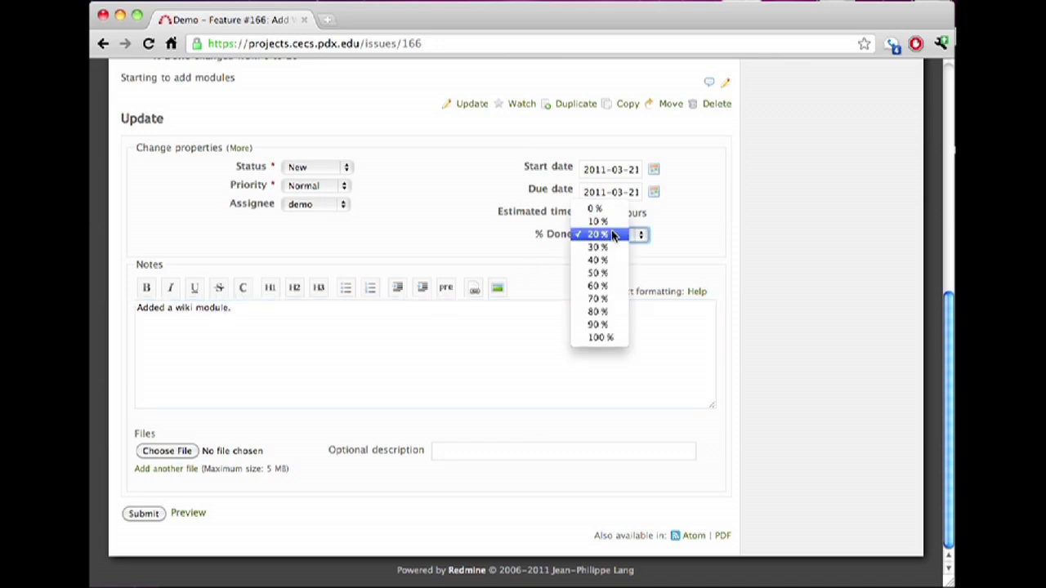
left_click(599, 273)
- Add an "h2. Comments" heading to the note, followed by a table with the rows "| Add | Result |" and "| foo | bar |"
left_click(390, 323)
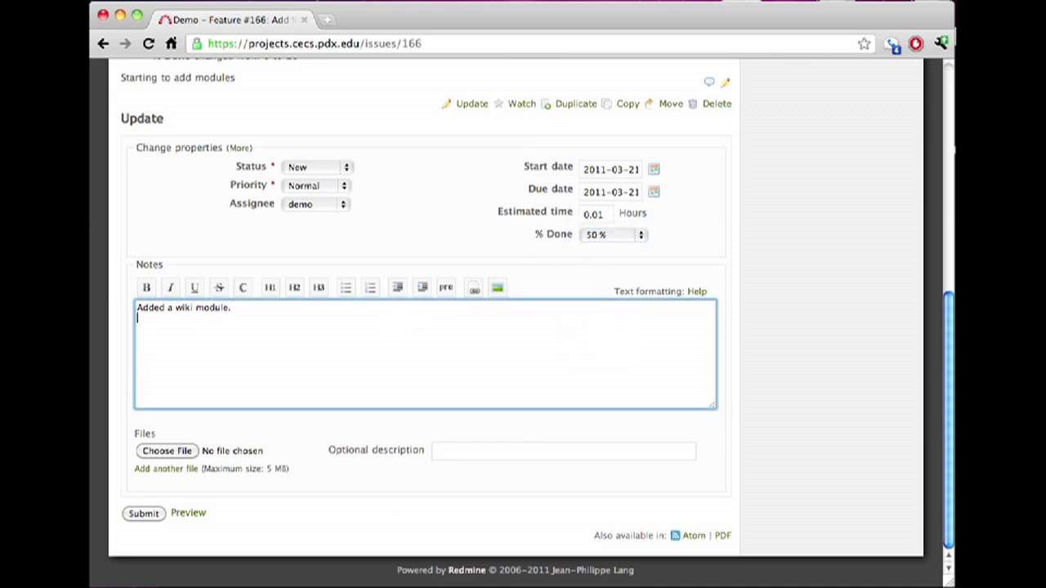
type("h2. Comments")
key("Return")
type("| Add | Result |")
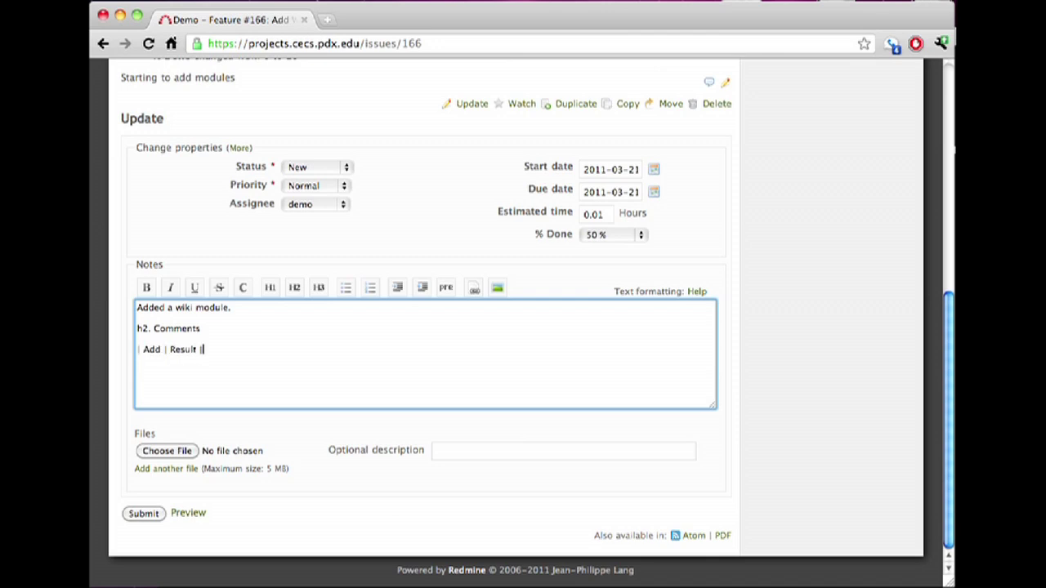
type(" | foo | bar |")
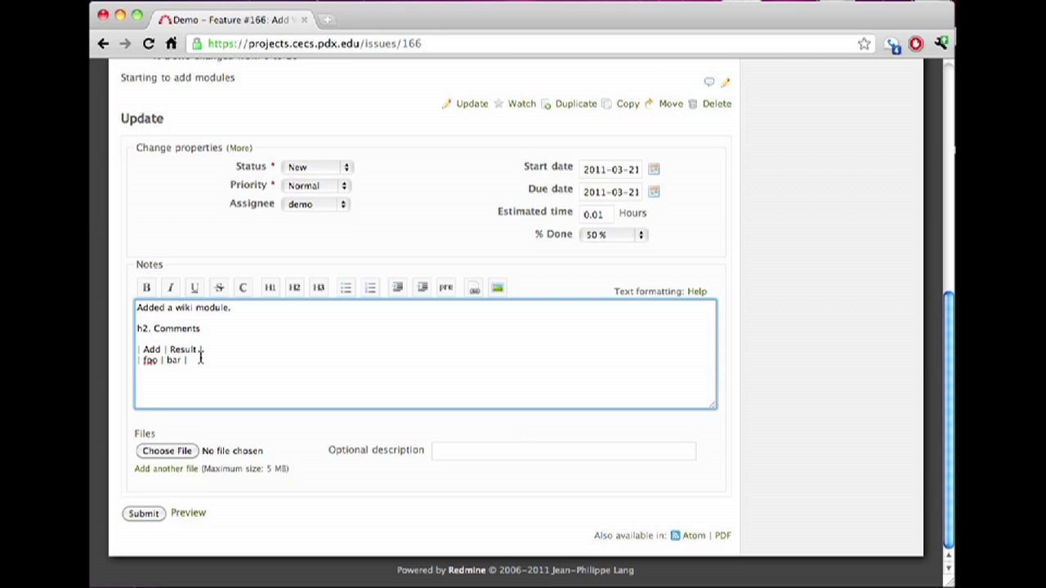
- Preview the formatted note and submit the issue update
left_click(188, 513)
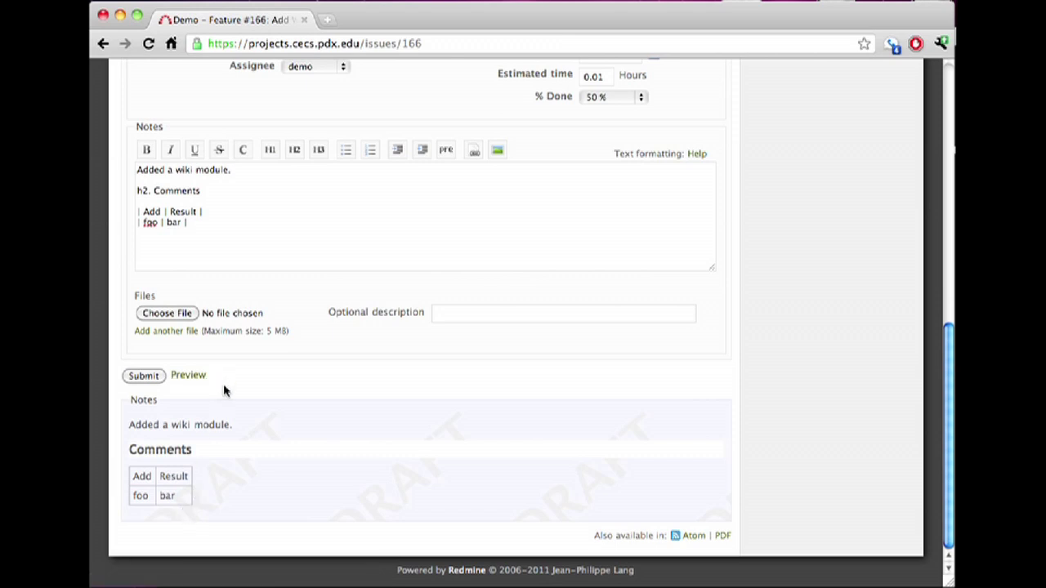
scroll(225, 391, "up", 1)
scroll(225, 391, "down", 1)
left_click(156, 384)
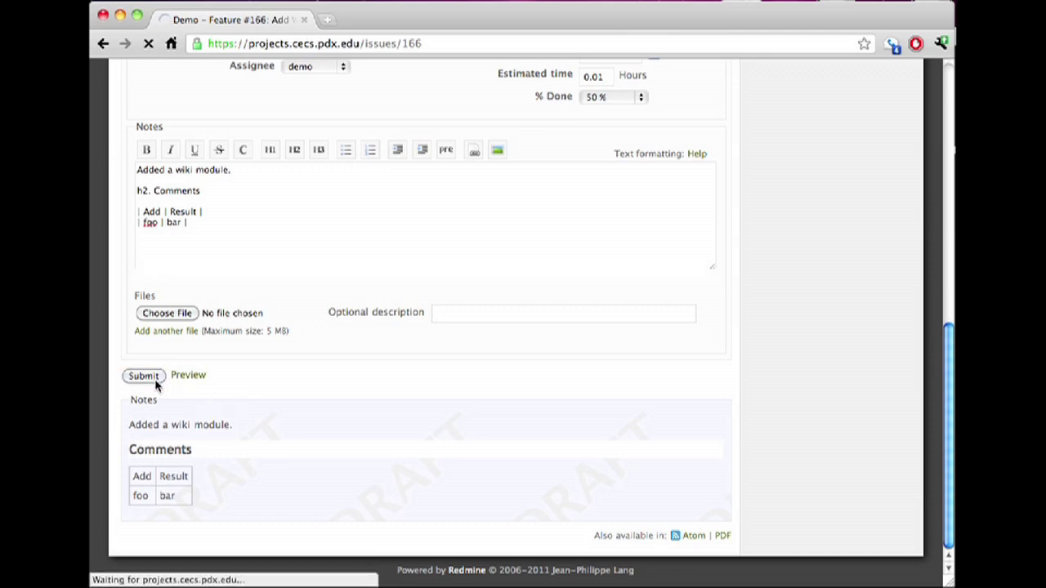
- Examine the newest entry in the issue's history, including its Comments heading and table
scroll(217, 357, "down", 5)
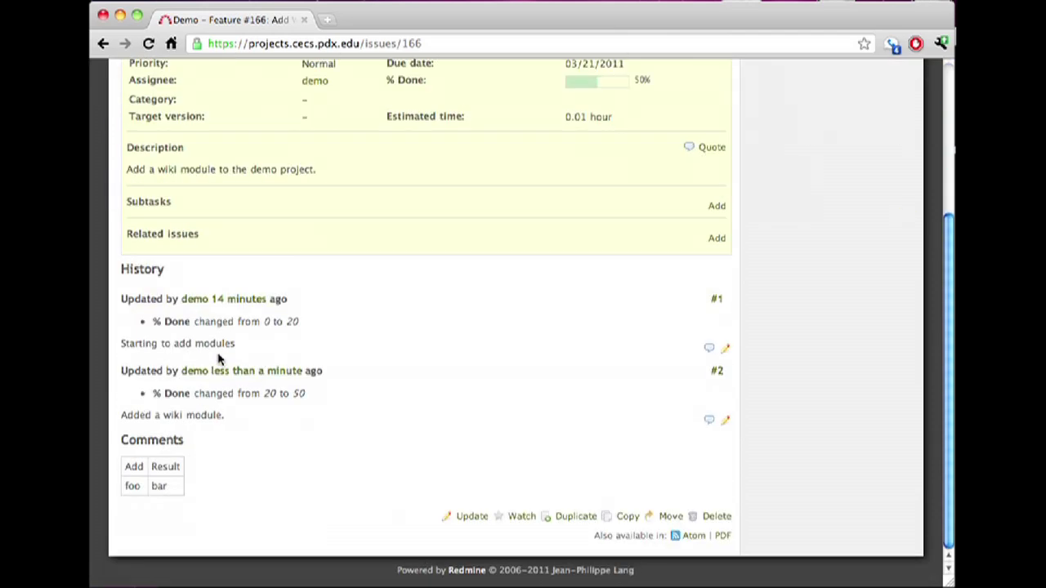
left_click_drag(184, 440, 196, 487)
left_click(121, 439)
left_click(196, 487)
scroll(196, 487, "up", 5)
- Add the changeset reference "commit:ad492384" below the Next Page bullet on the Demo wiki page and save it
left_click(330, 130)
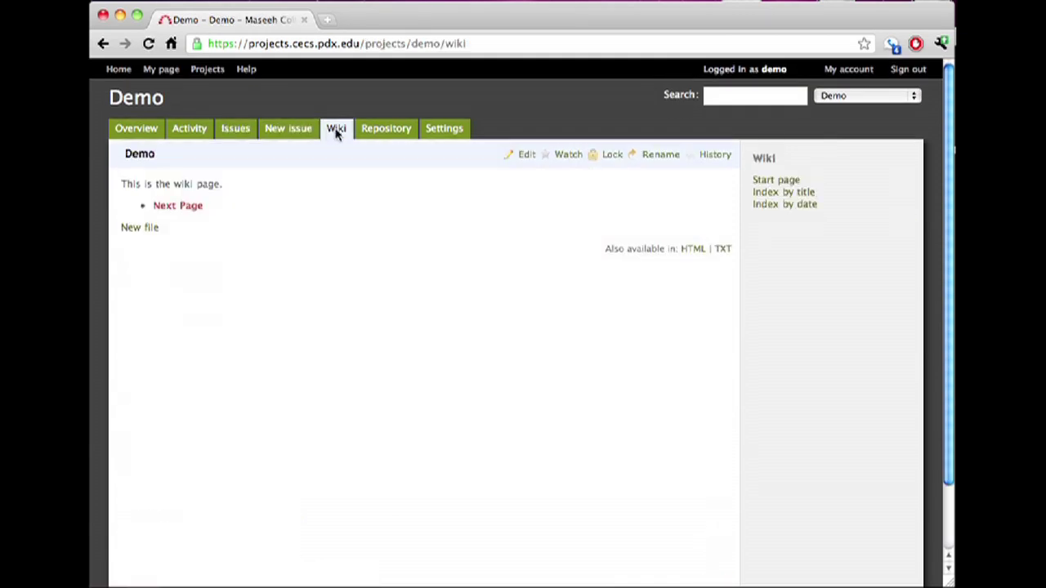
left_click(520, 158)
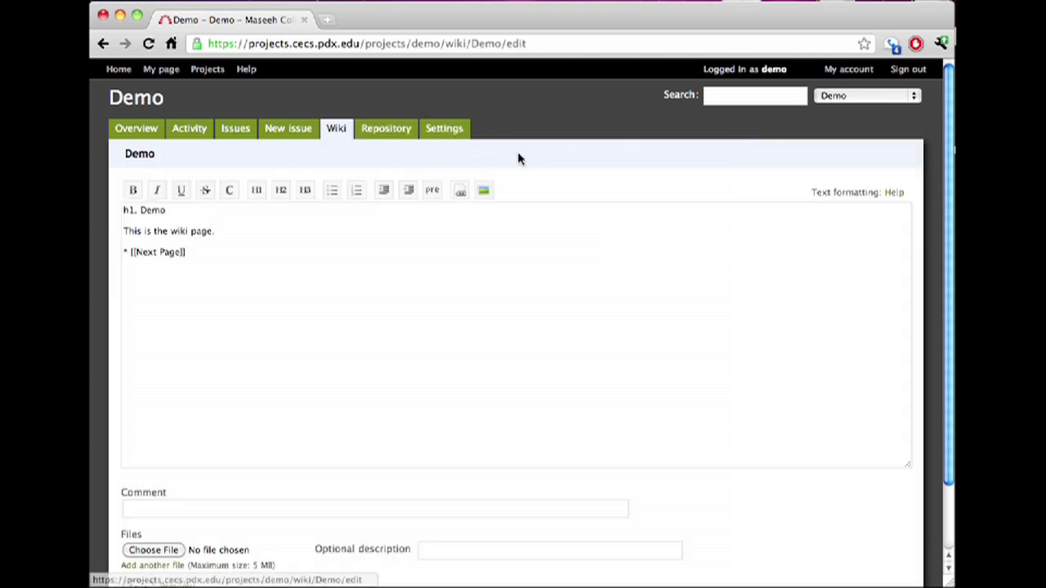
left_click(268, 258)
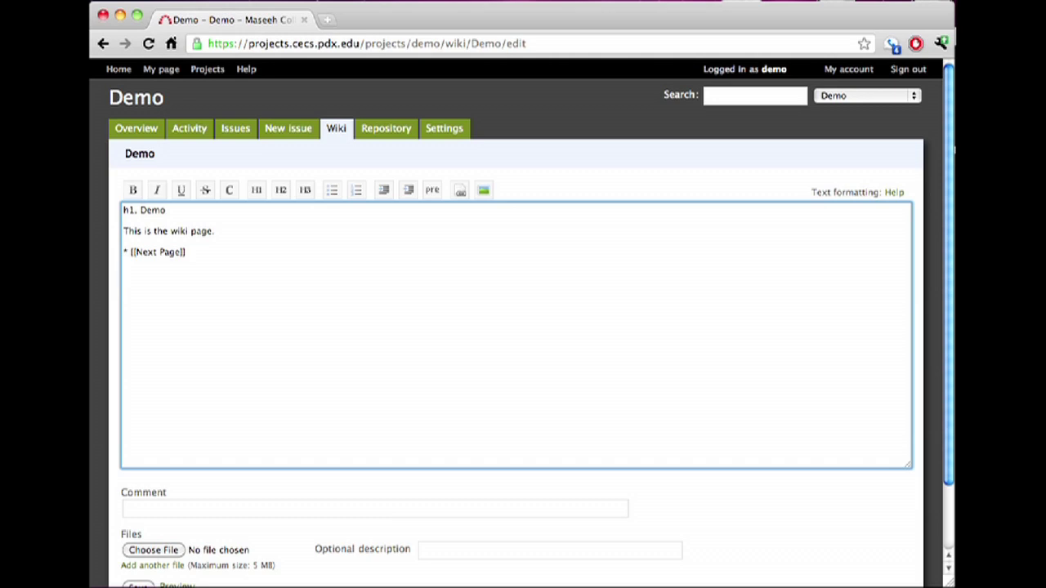
type("com")
type("mit:ad492384")
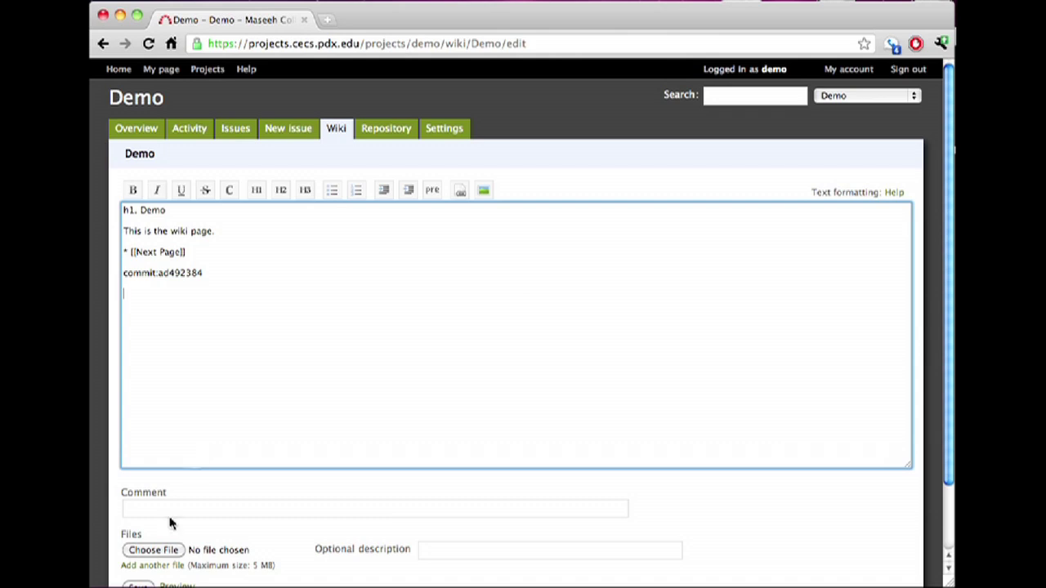
left_click(139, 585)
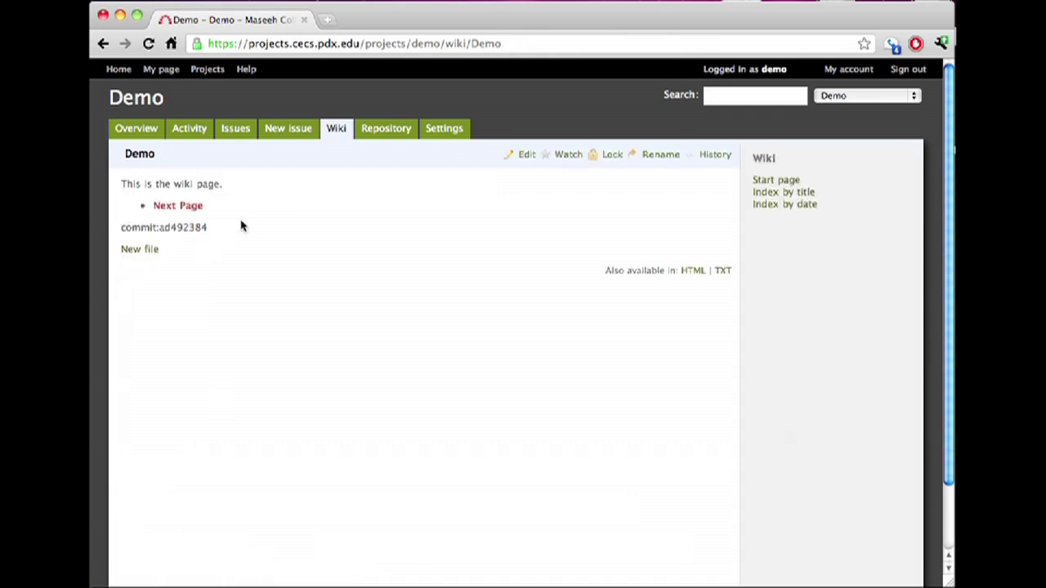
- Look up the Add Wiki Module issue's number, then add the reference "#166" below the commit reference on the Demo wiki page and save it
left_click(236, 138)
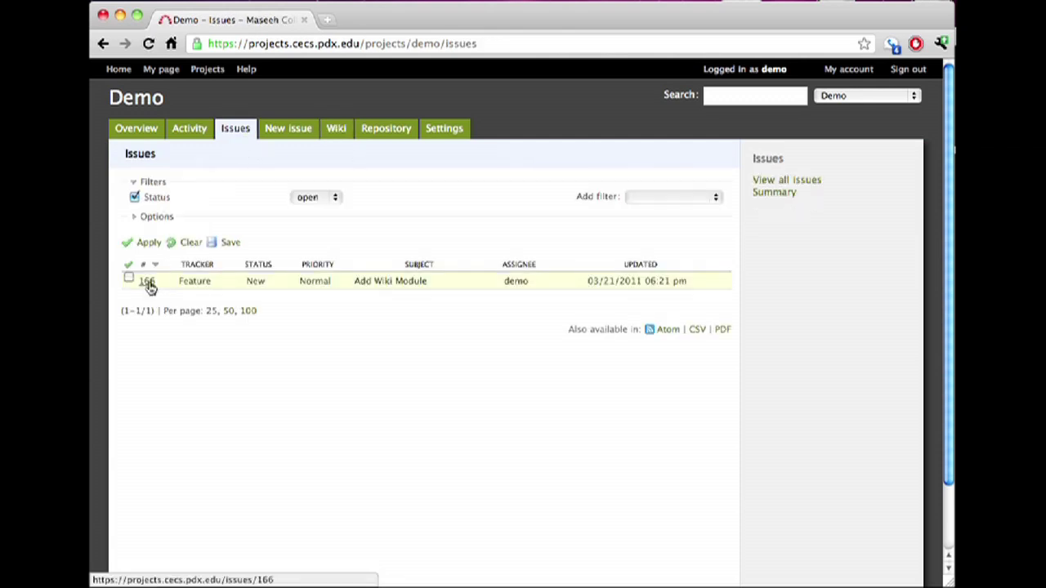
left_click_drag(151, 286, 157, 287)
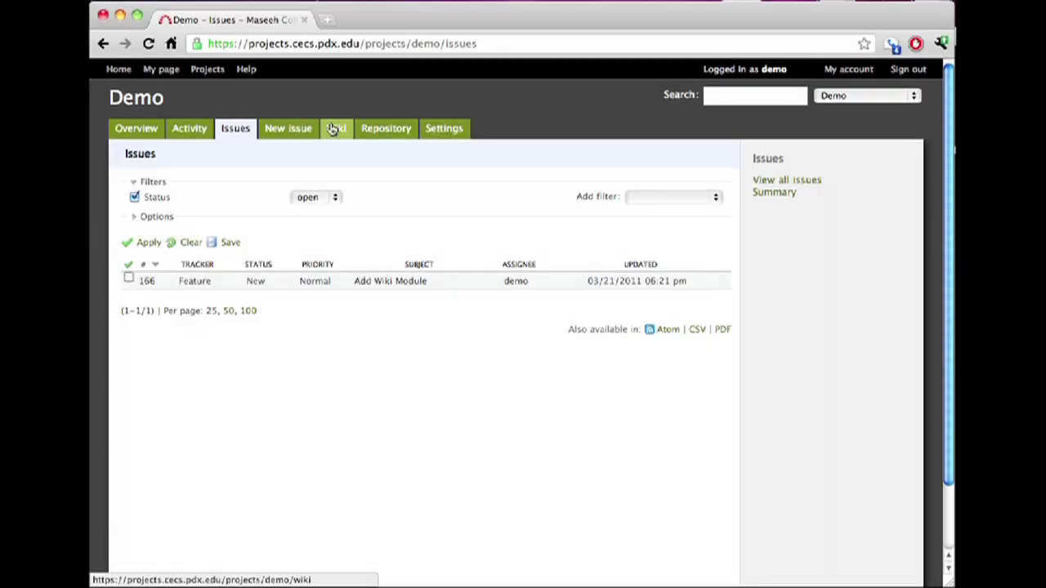
left_click(335, 128)
left_click(518, 155)
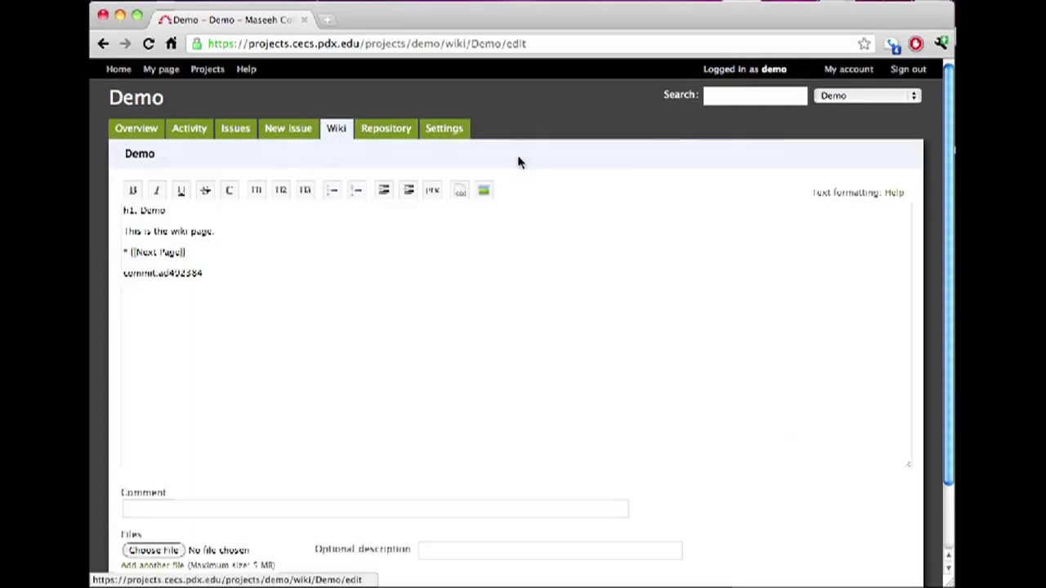
left_click(261, 295)
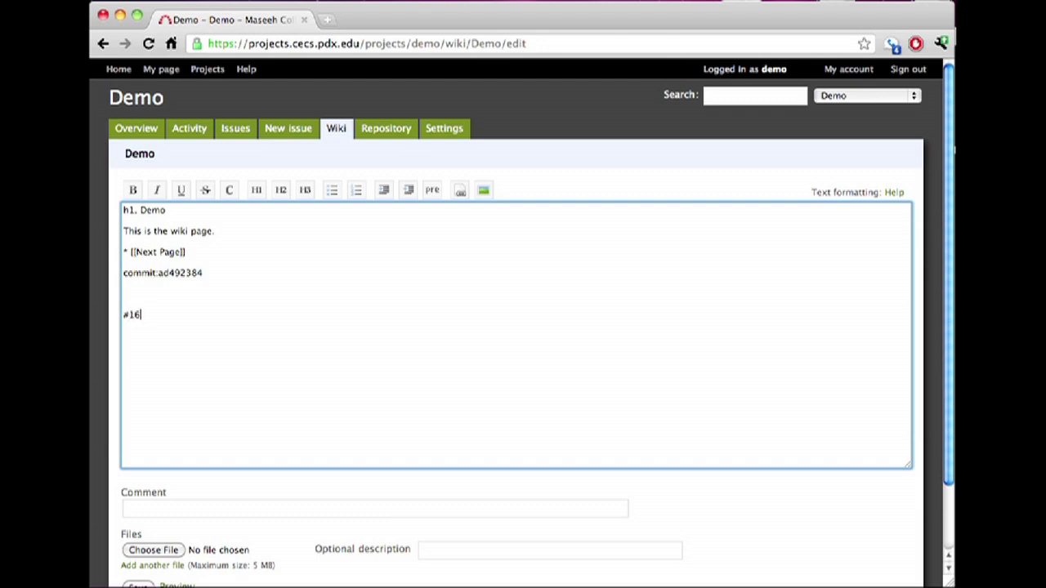
left_click(144, 584)
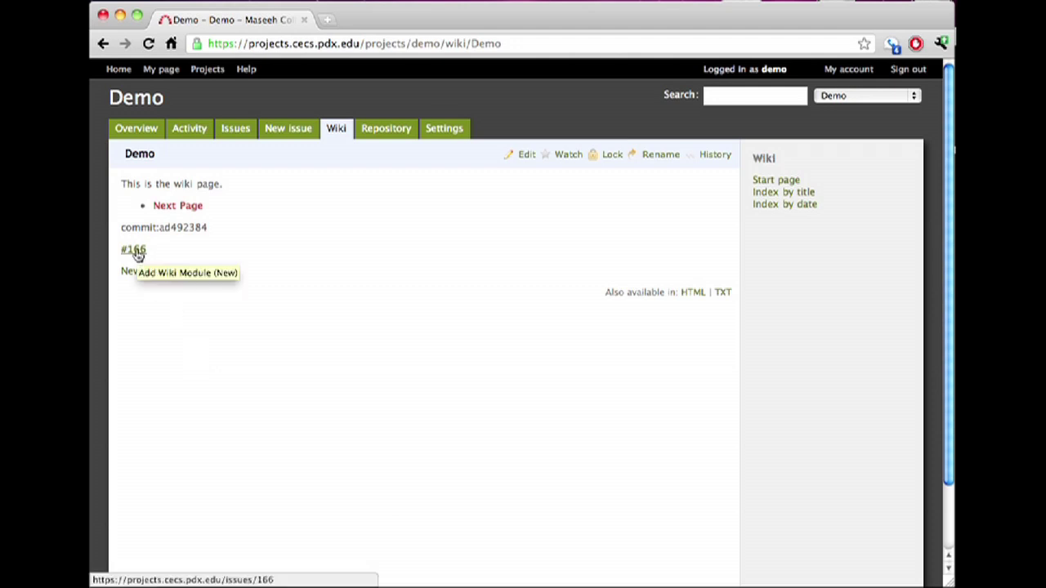
- Follow the #166 reference on the wiki page to its issue and examine the issue's details and history
left_click(134, 250)
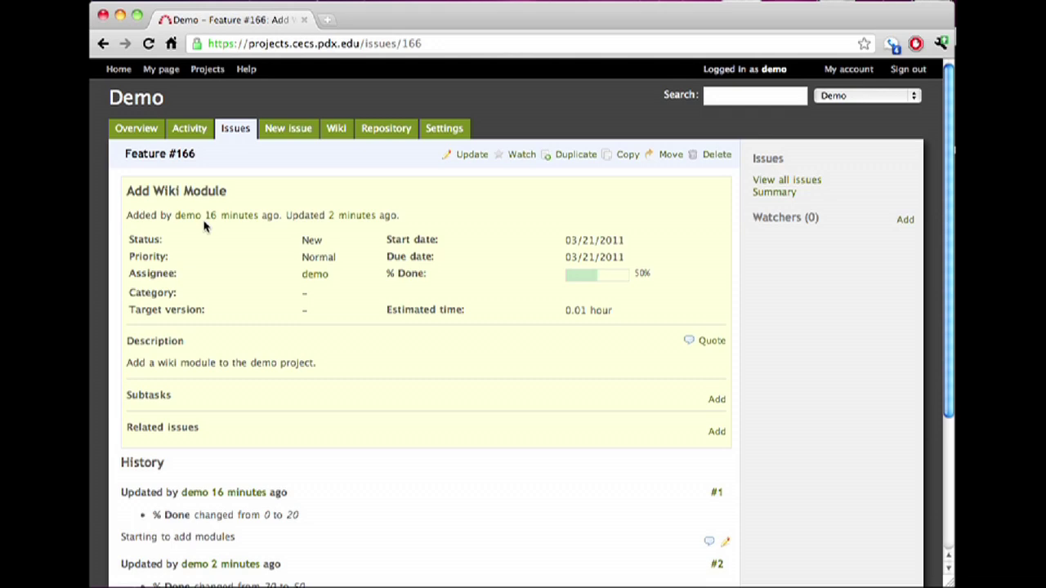
scroll(204, 226, "down", 2)
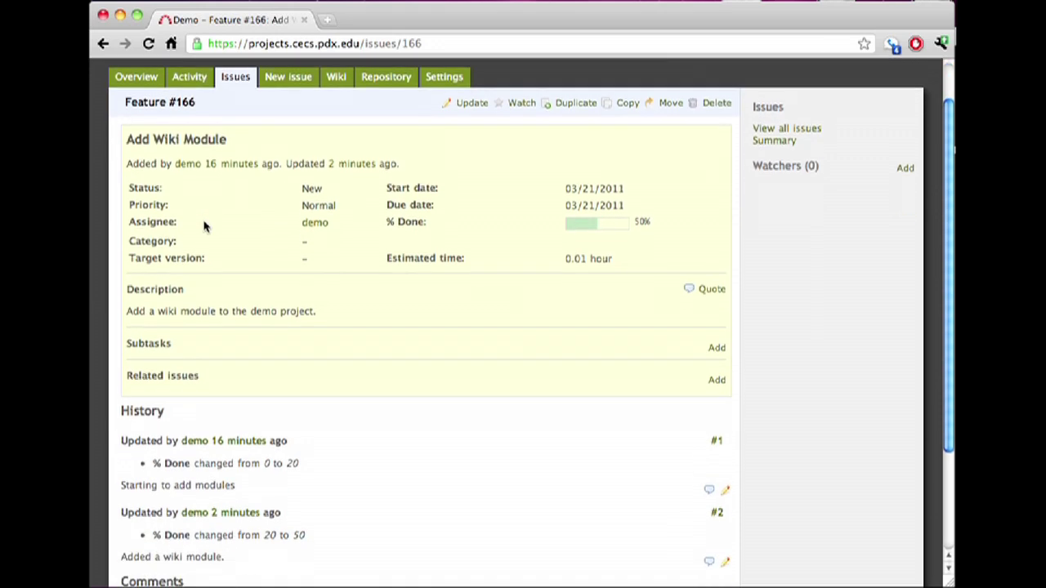
scroll(204, 226, "up", 2)
- Open the Demo project's settings
left_click(450, 131)
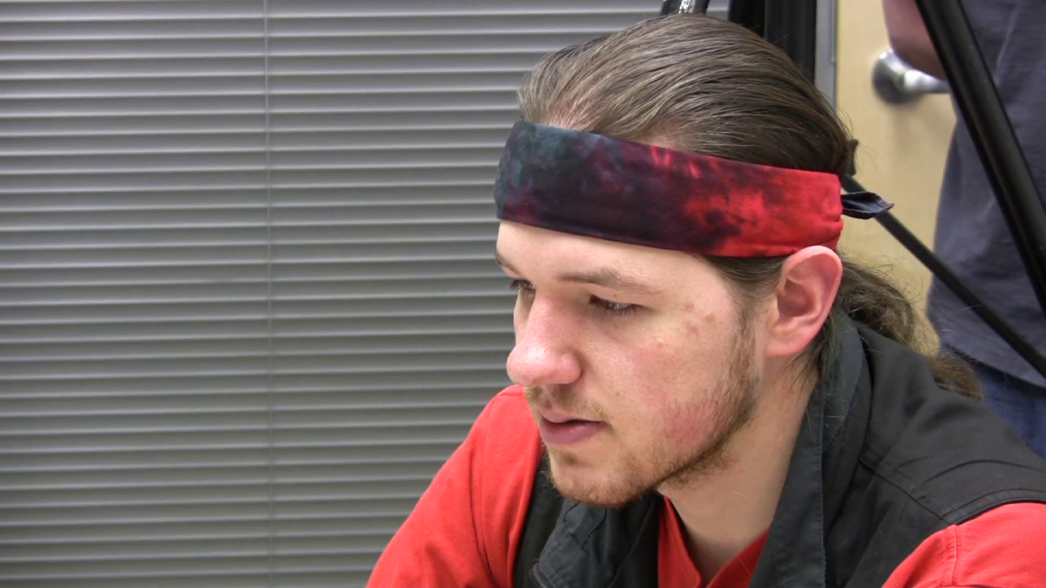